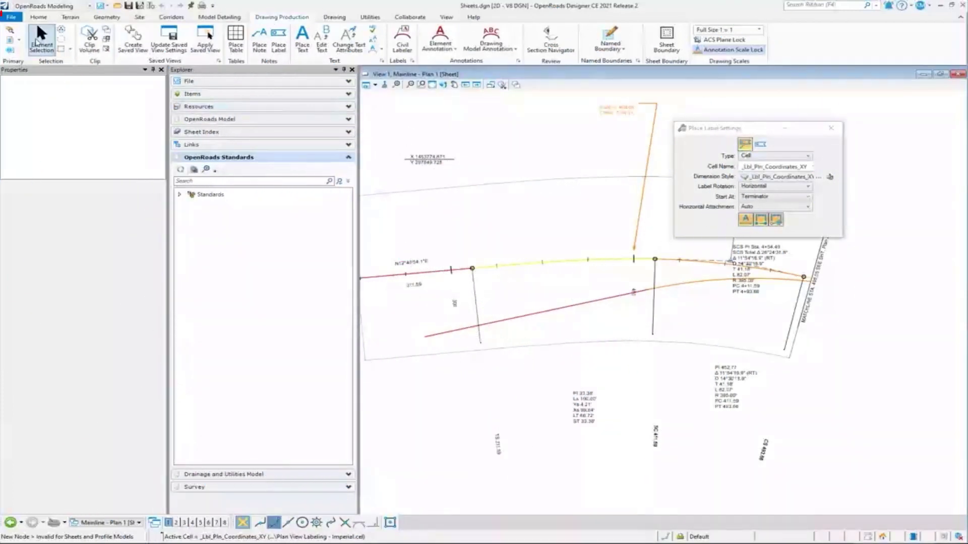
Open Corridor Start.dgn from the recent files list in place of the Sheets drawing
click(11, 17)
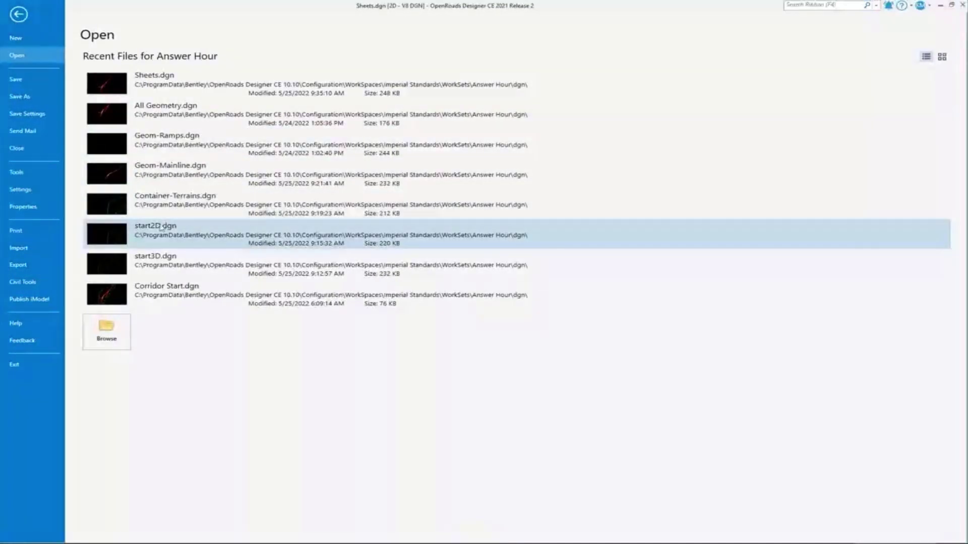
click(164, 298)
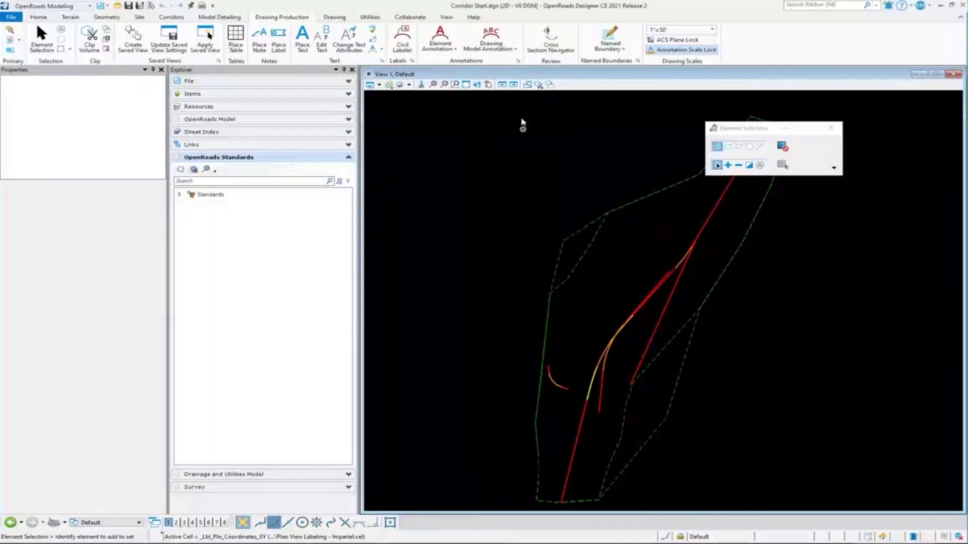
Create a new corridor named Ramp B on the ramp baseline using its active profile
click(168, 17)
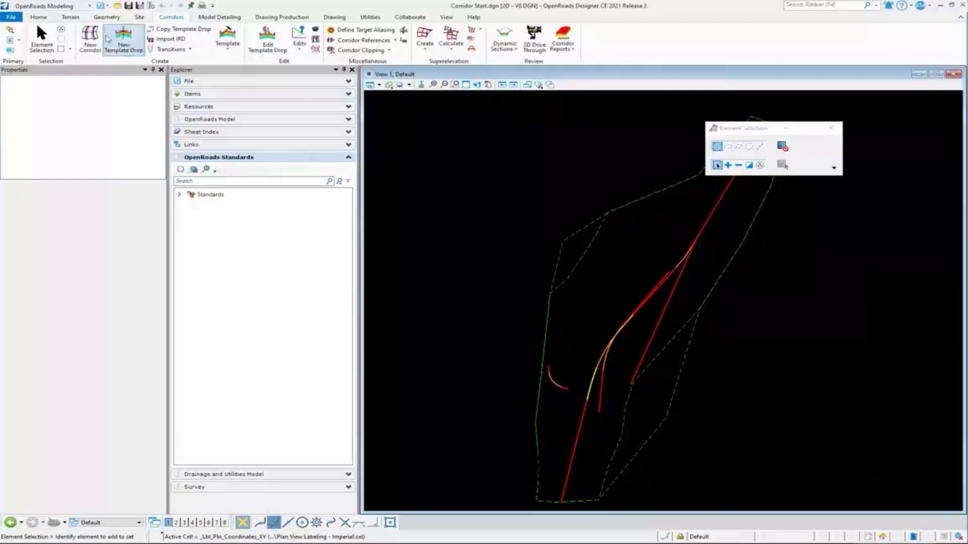
click(91, 40)
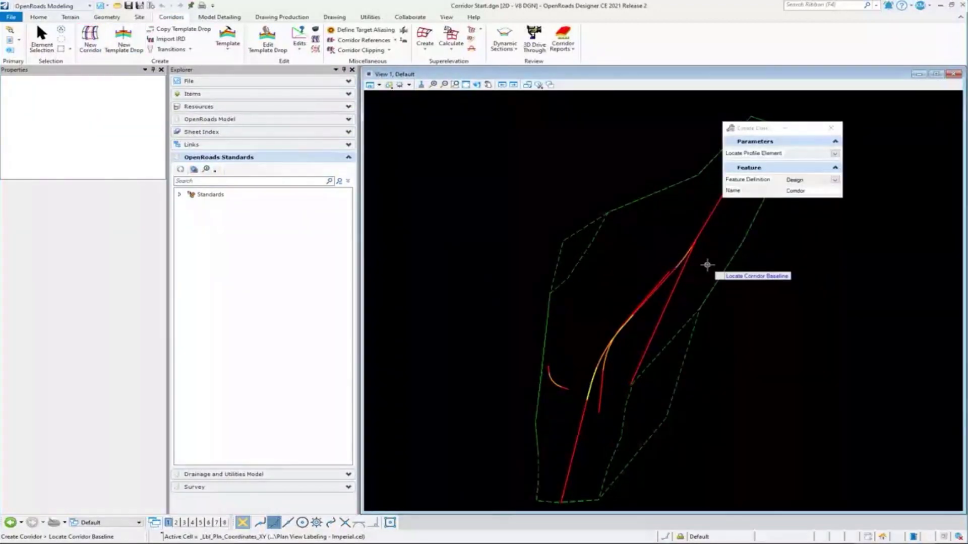
click(601, 405)
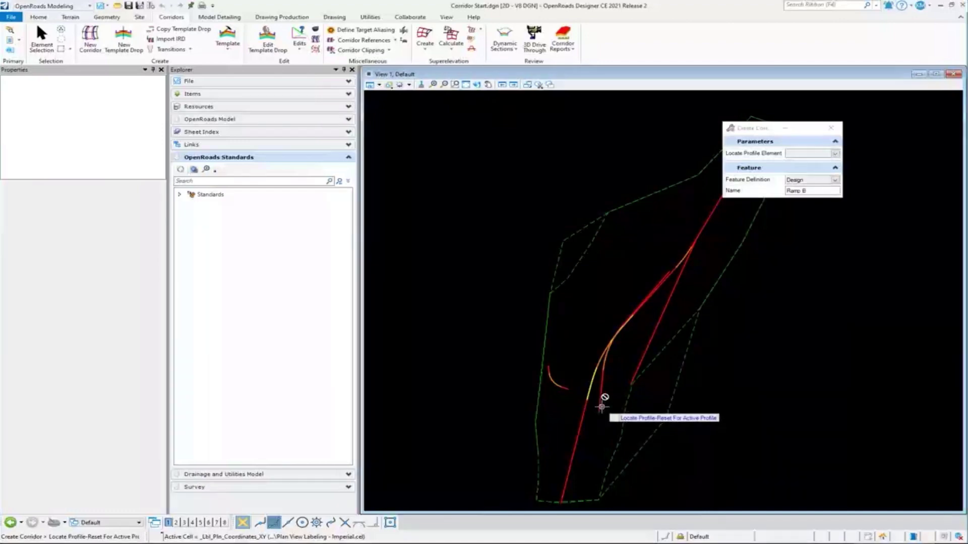
right_click(610, 401)
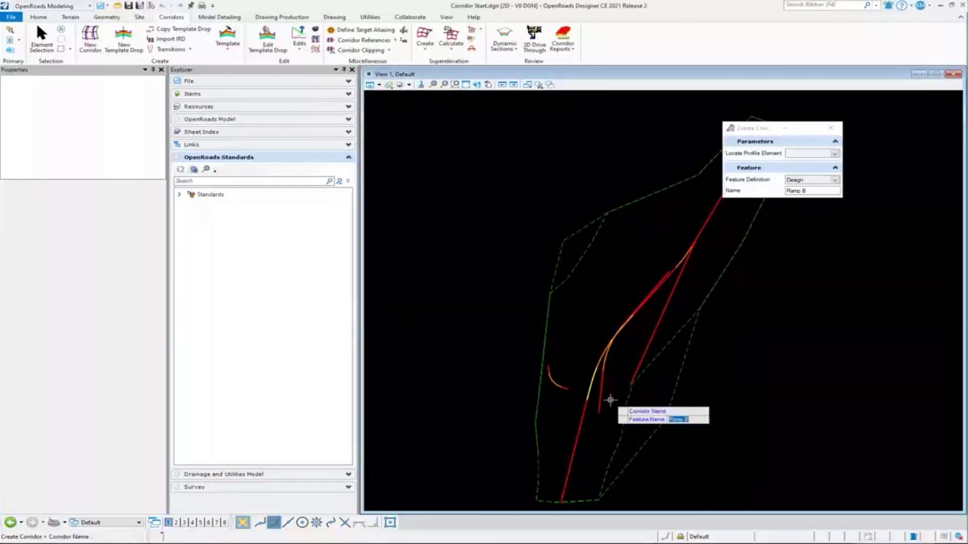
click(610, 400)
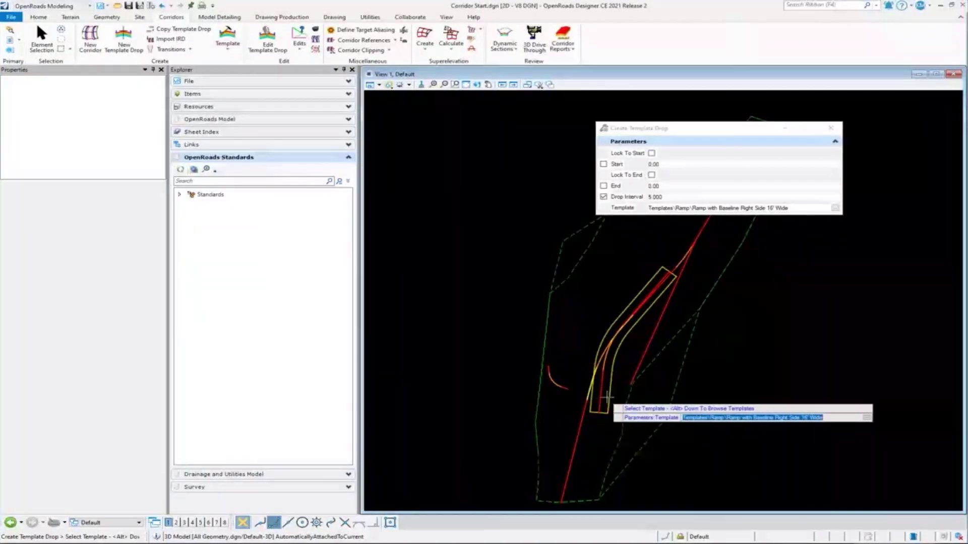
Drop the 16' ramp template from station 23.50 to 161.51 at a 5.000 interval
click(614, 403)
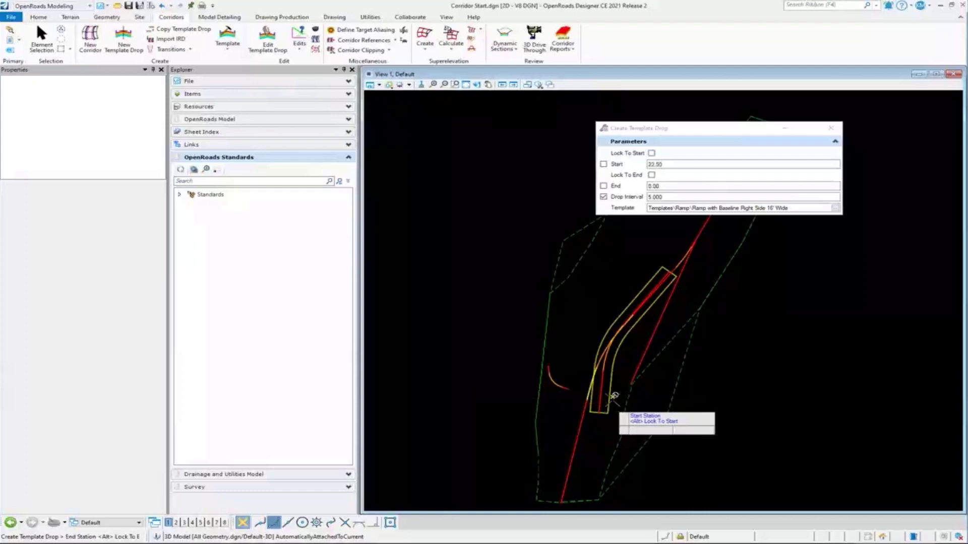
click(611, 399)
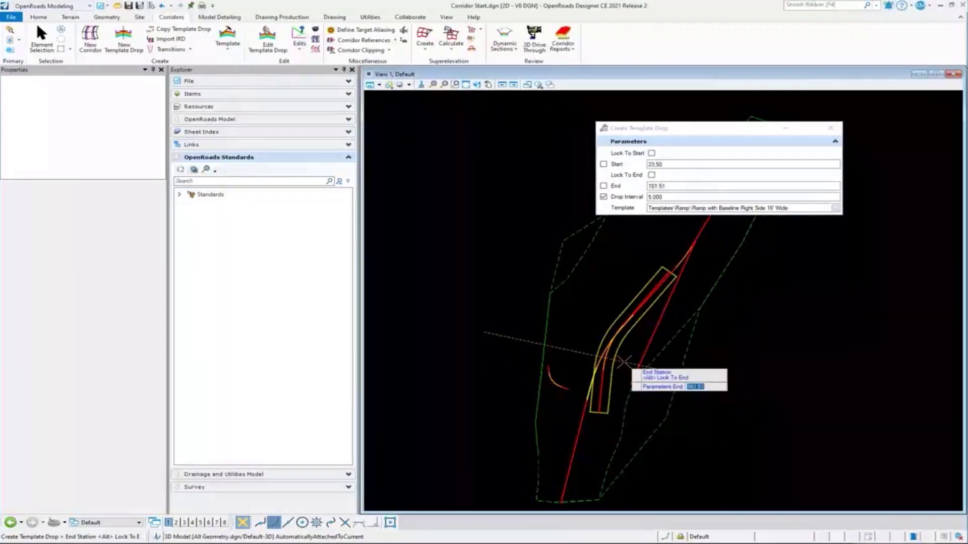
click(624, 361)
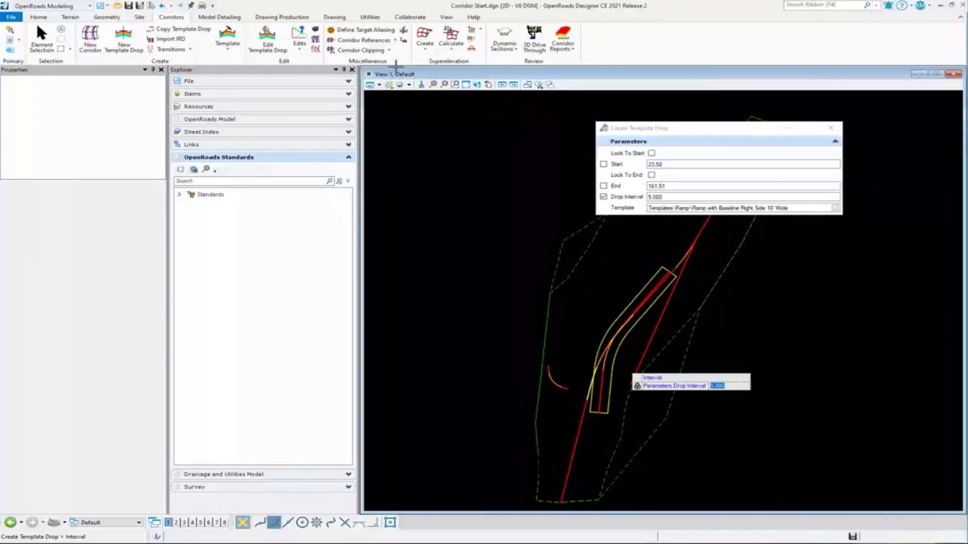
click(619, 419)
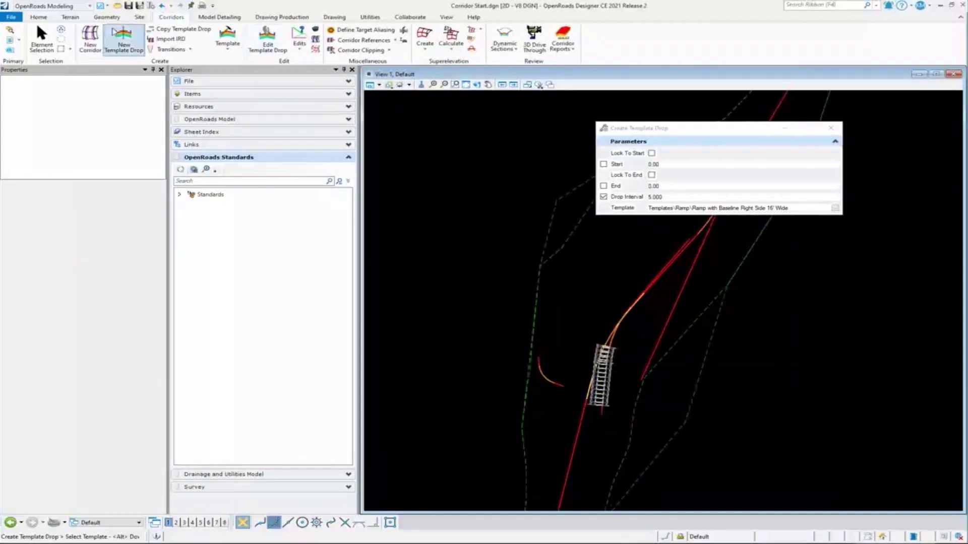
Select the Ramp B template drop to confirm its 23.50 to 161.51 station range in Properties
click(41, 40)
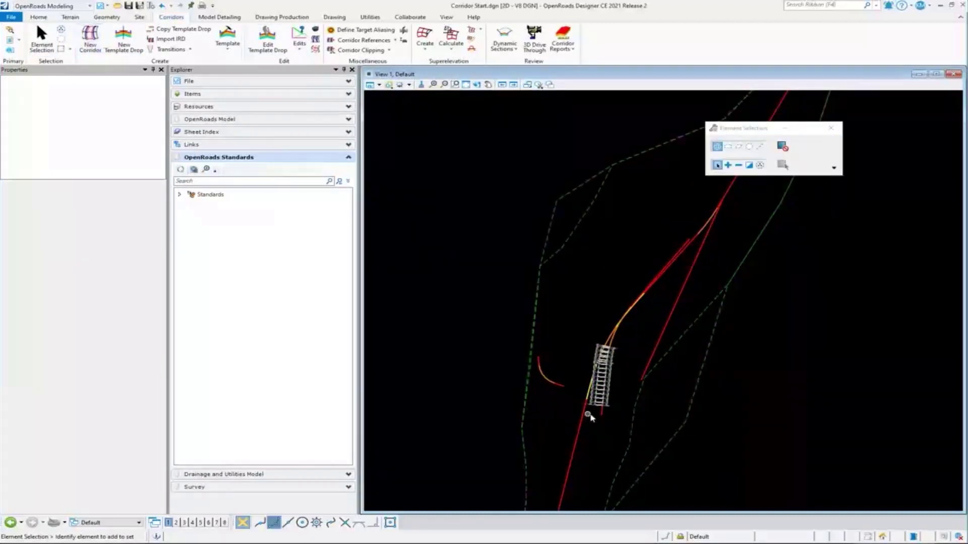
scroll(598, 416, up, 5)
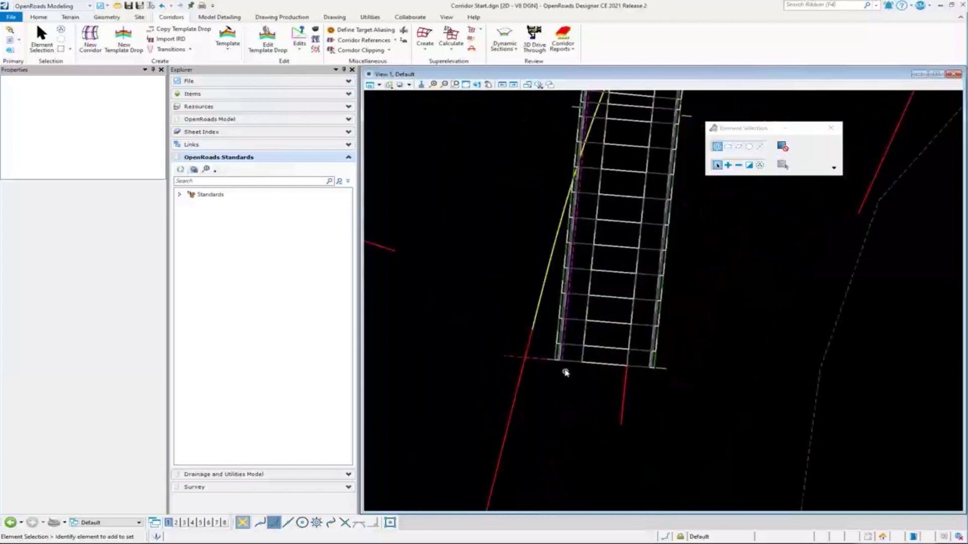
click(527, 360)
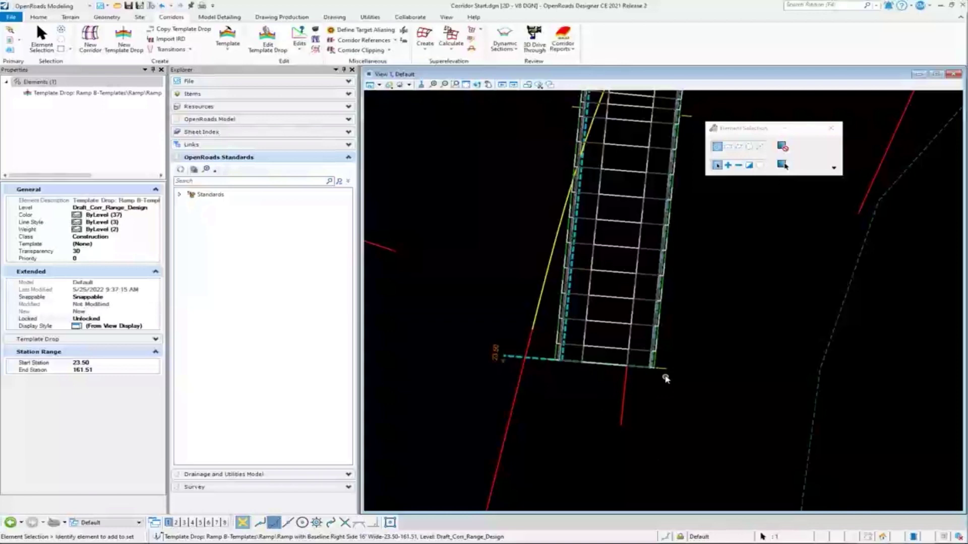
scroll(537, 383, down, 3)
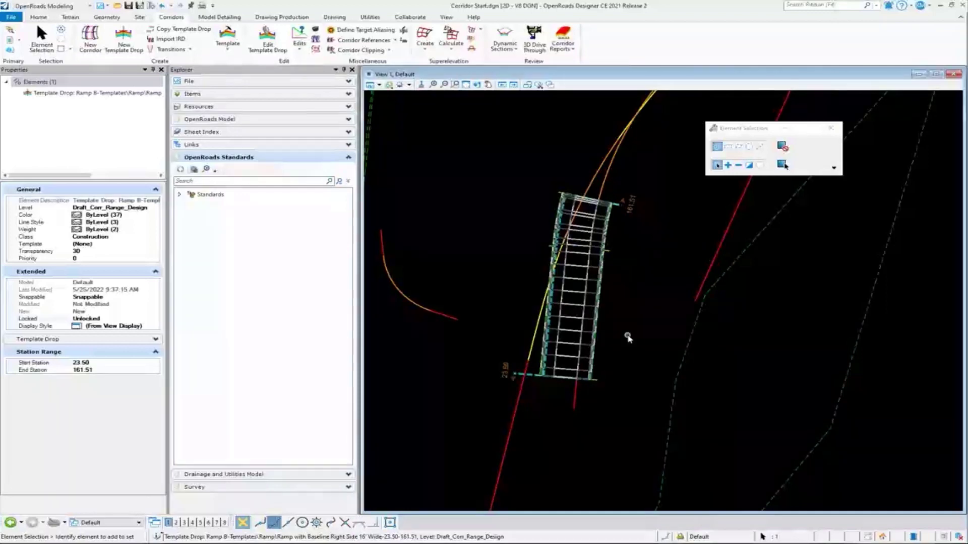
Split the screen into side-by-side plan and 3D views
right_click(466, 278)
mouse_move(504, 281)
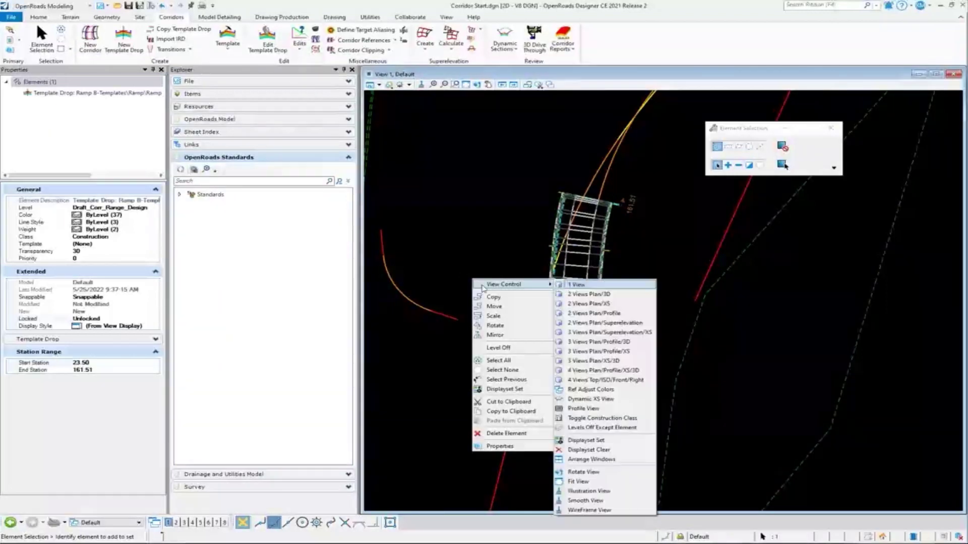
click(586, 297)
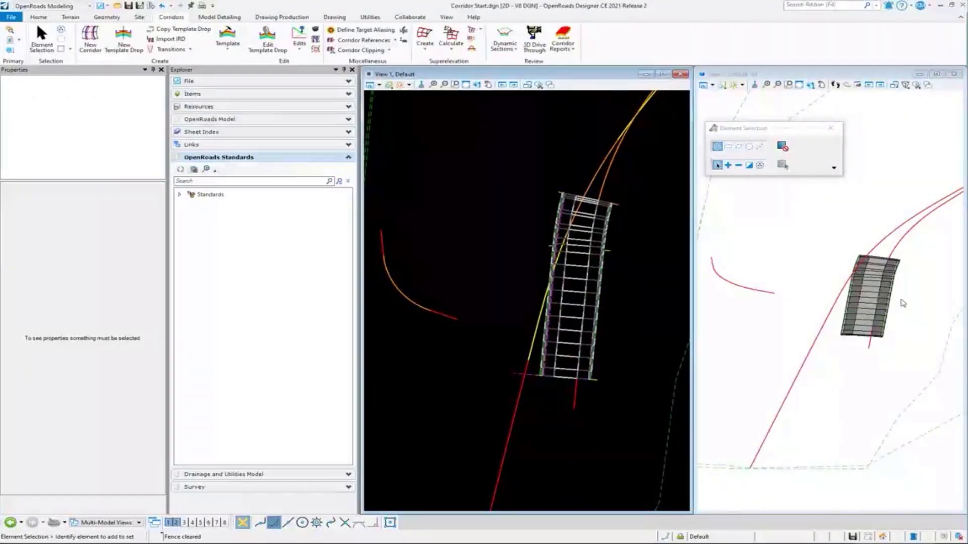
Make Hwy12Topo the active terrain and process the Ramp B corridor into surface models
scroll(562, 243, down, 5)
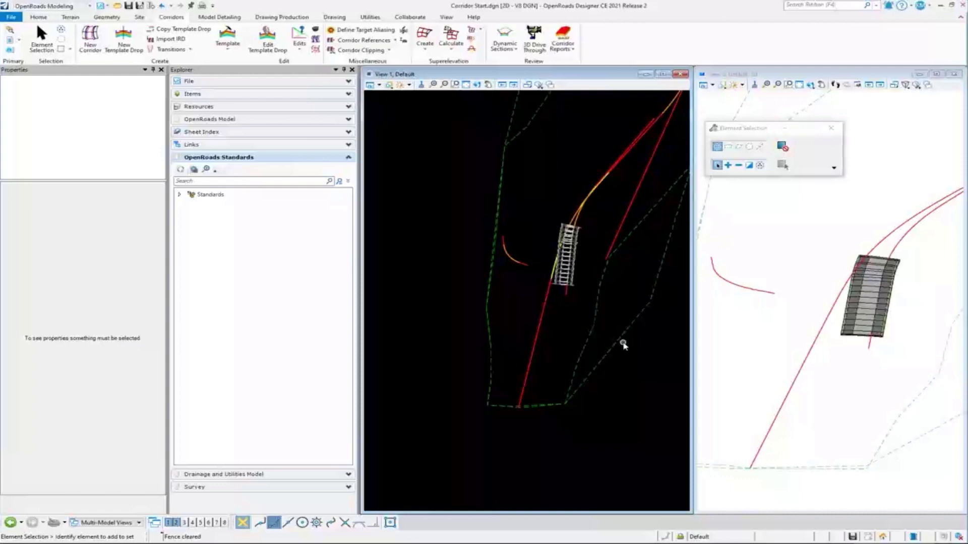
click(619, 341)
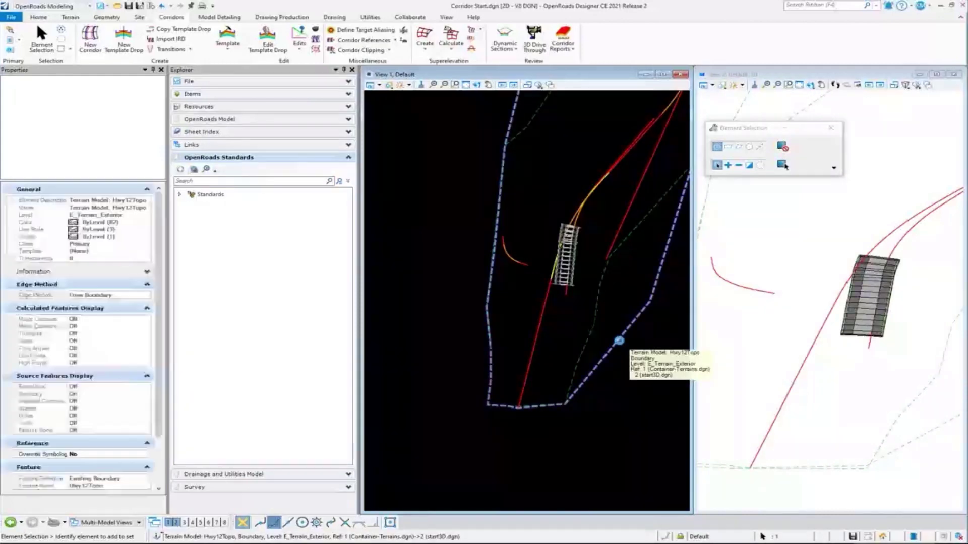
click(643, 335)
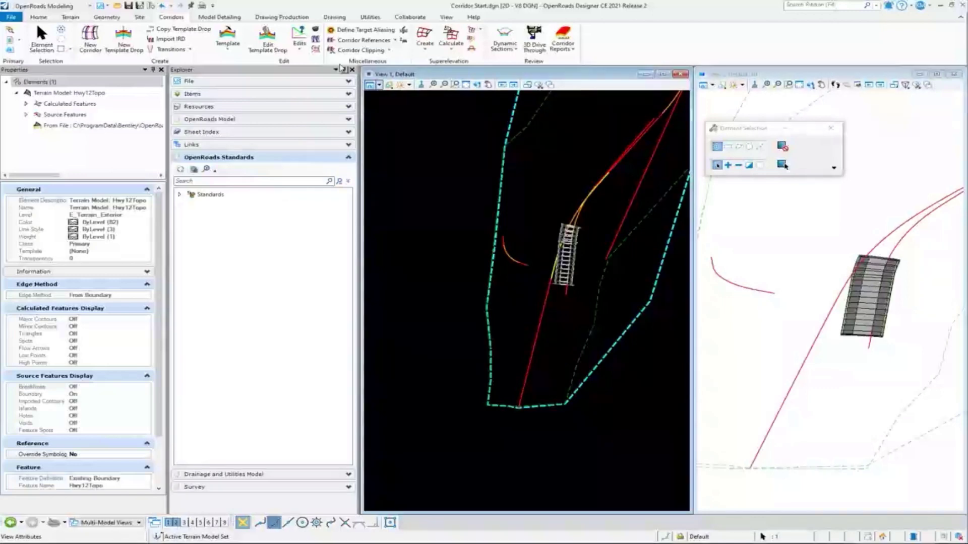
click(316, 39)
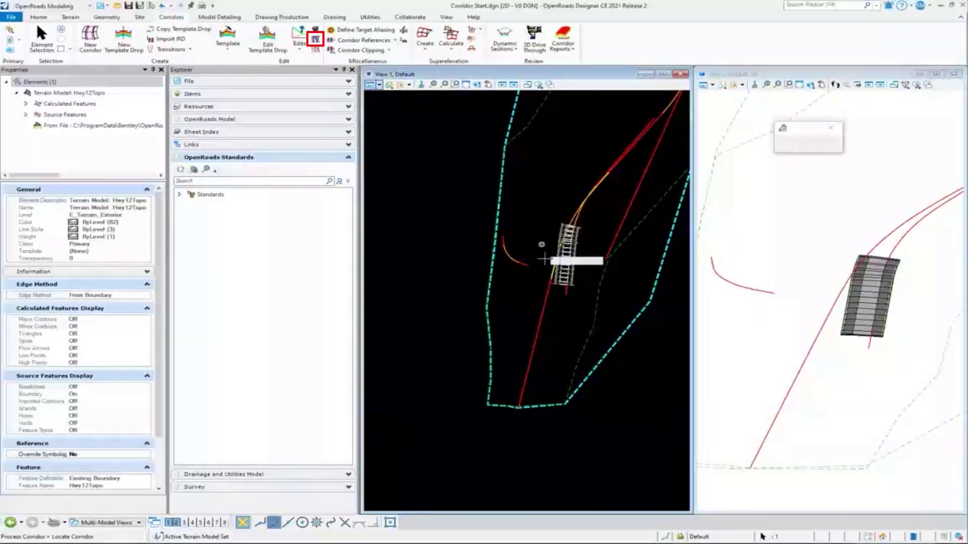
click(611, 318)
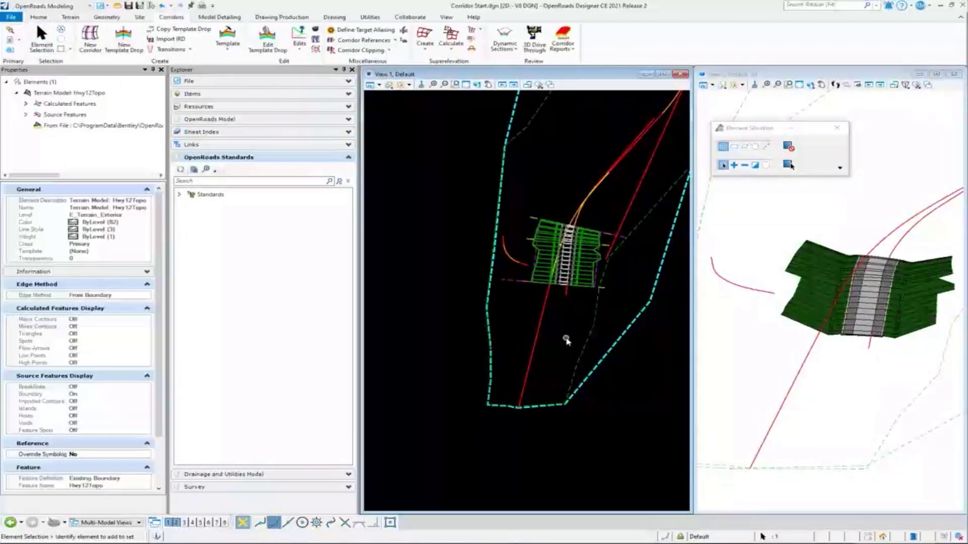
Open the Mainline alignment's profile model in a new View 3
click(541, 313)
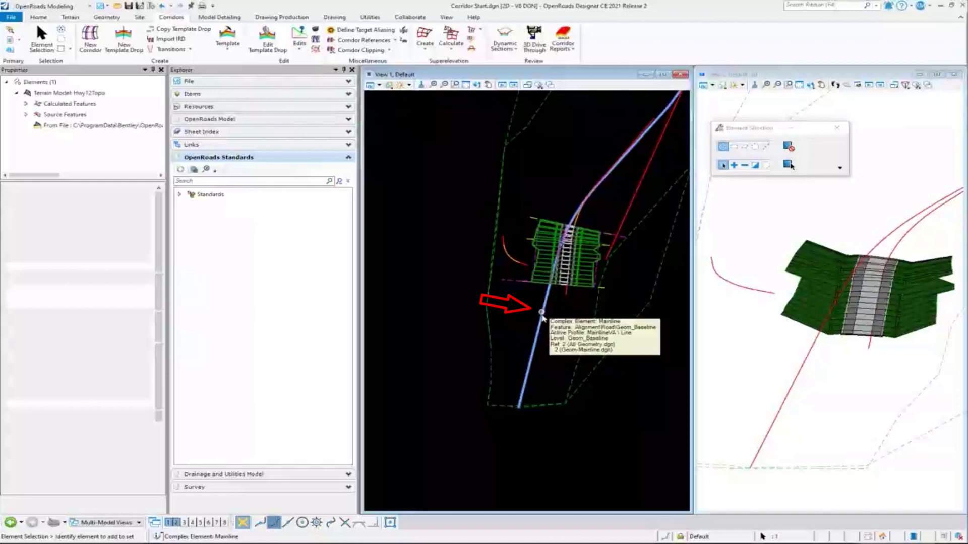
mouse_move(543, 317)
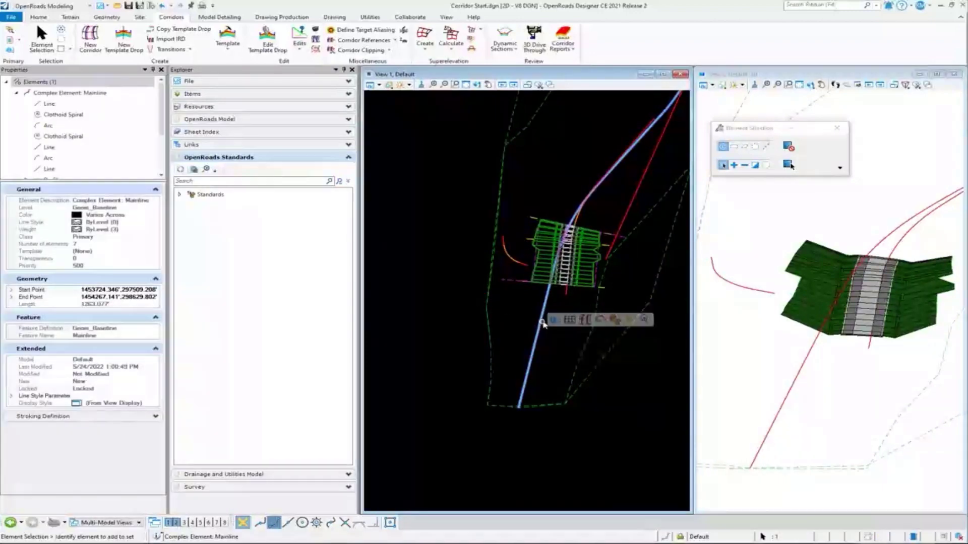
click(583, 320)
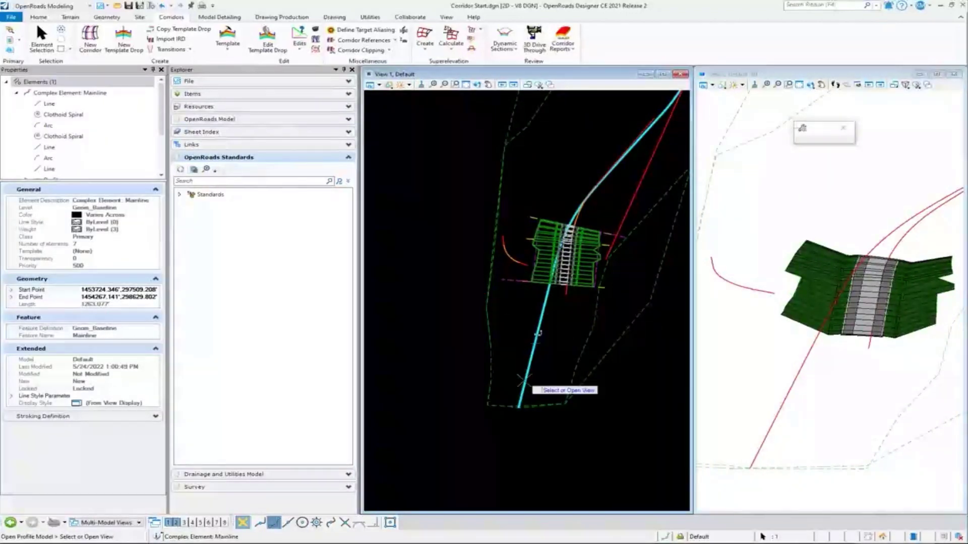
click(184, 523)
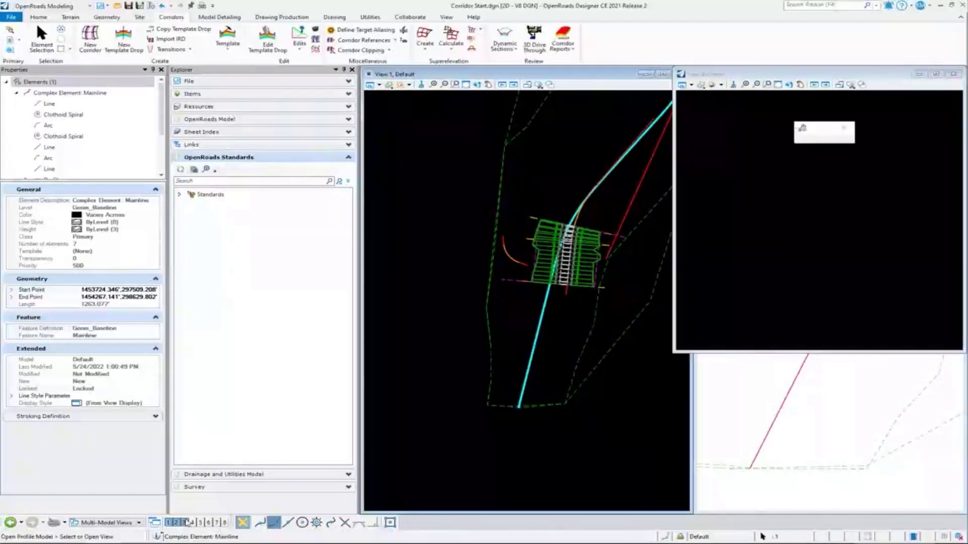
click(763, 276)
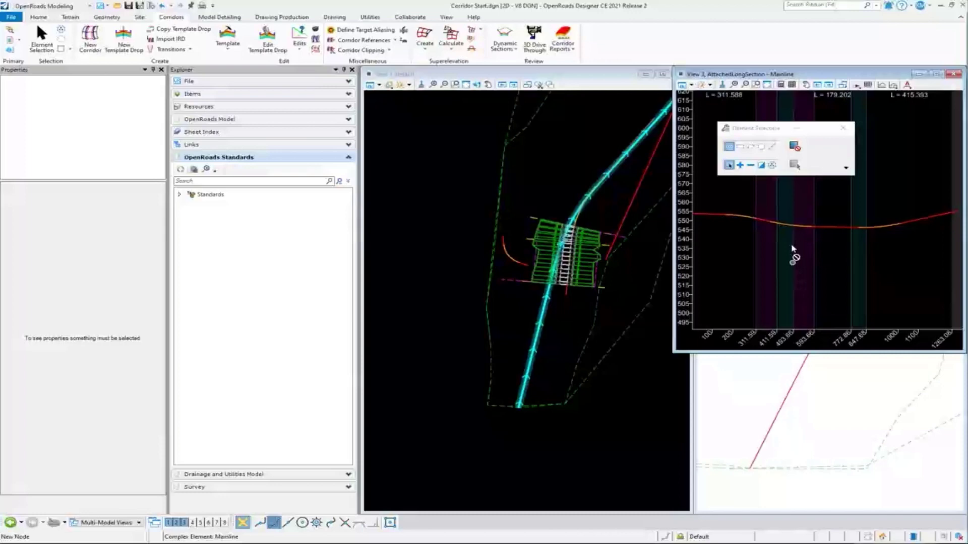
drag(769, 130, 427, 109)
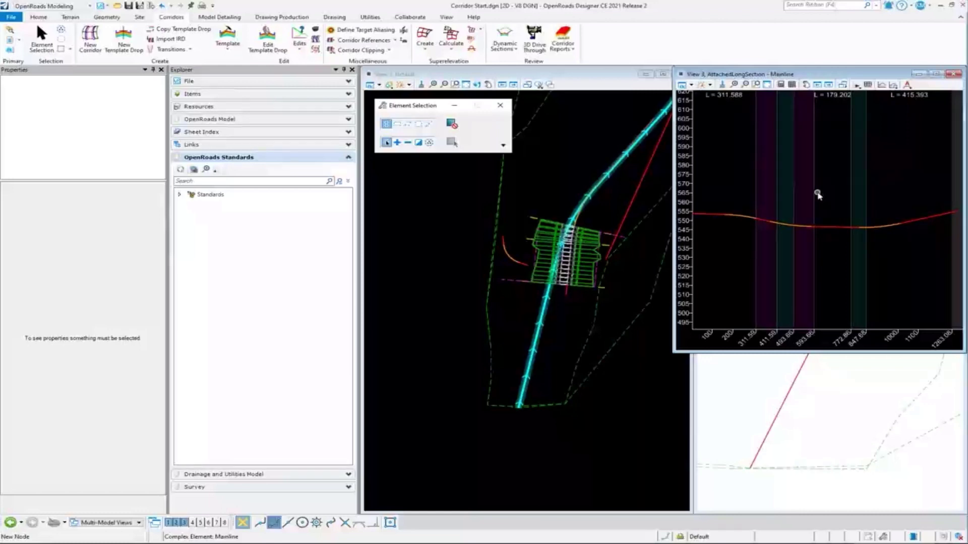
mouse_move(816, 196)
Review the Default and Default-3D models in the Models list, then close it
click(39, 17)
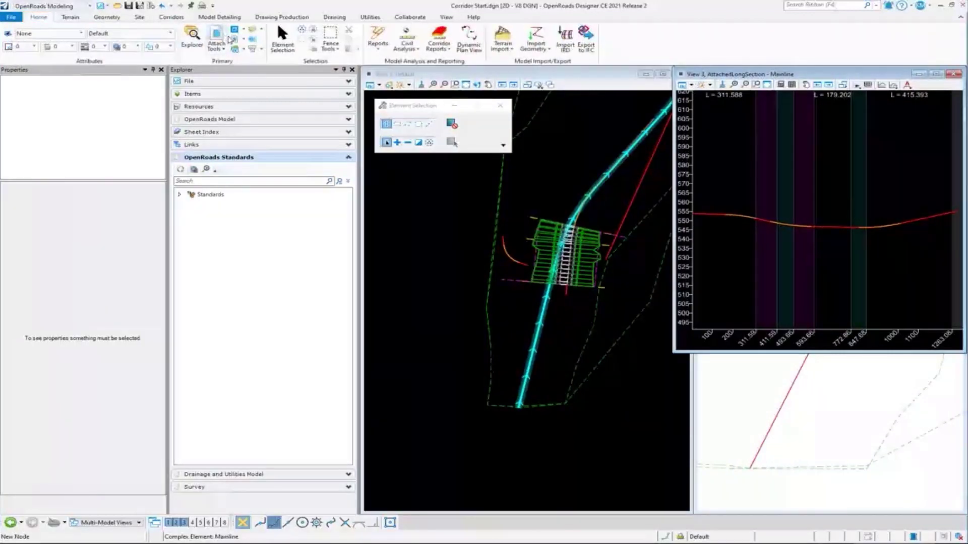
click(234, 29)
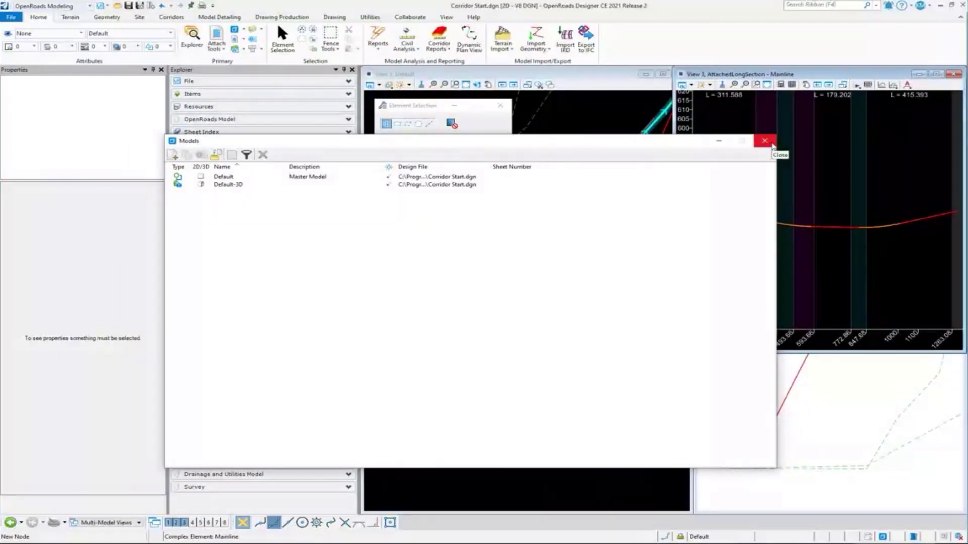
click(772, 145)
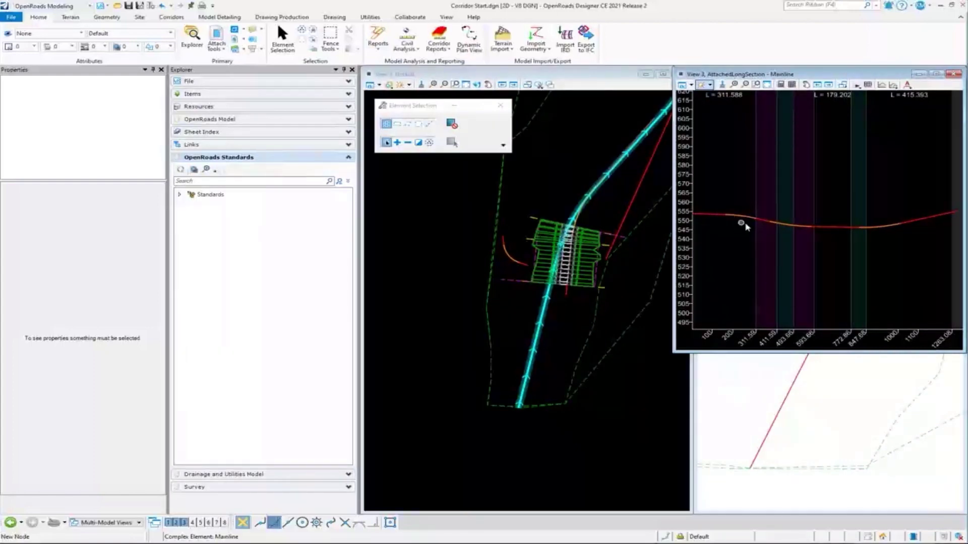
Add a Full Profile 3D cut to the Mainline profile and zoom in on it
click(881, 85)
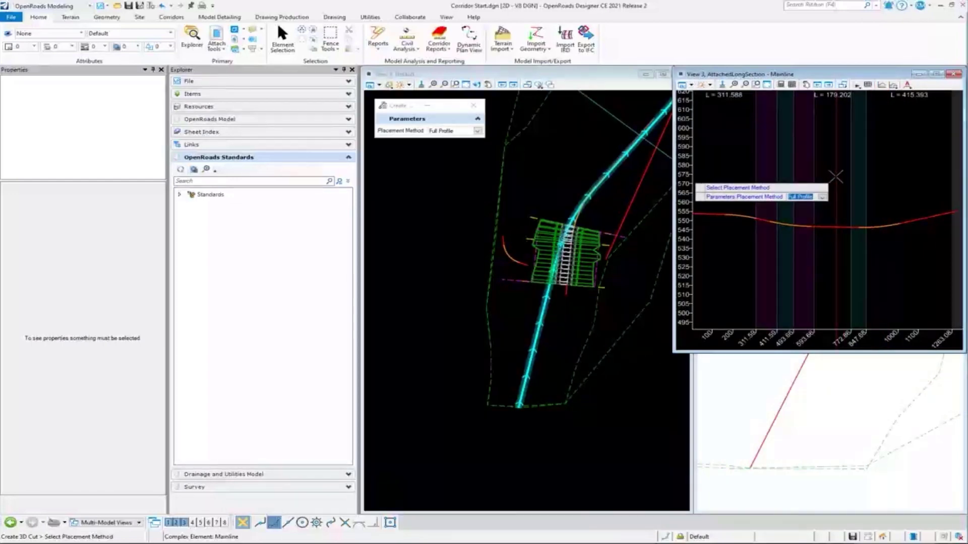
click(835, 176)
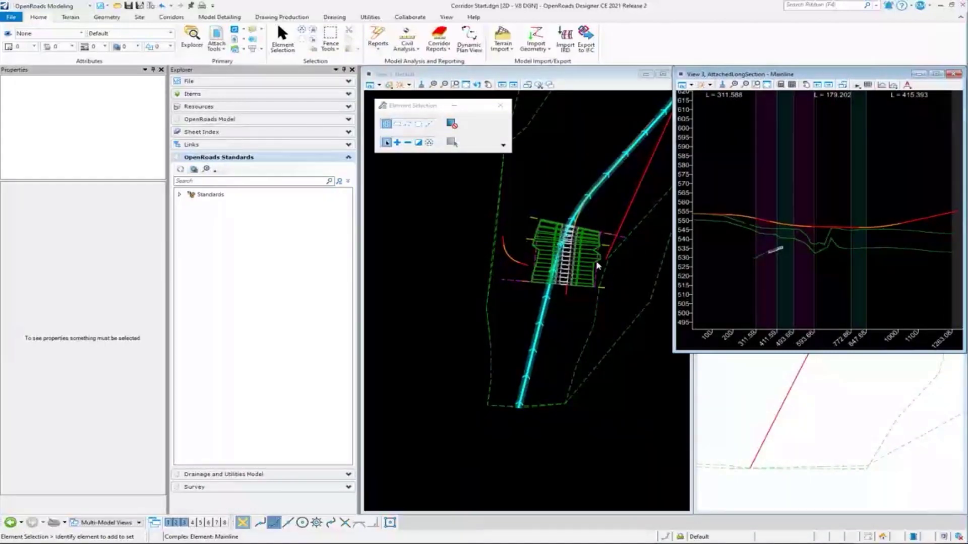
scroll(774, 259, up, 2)
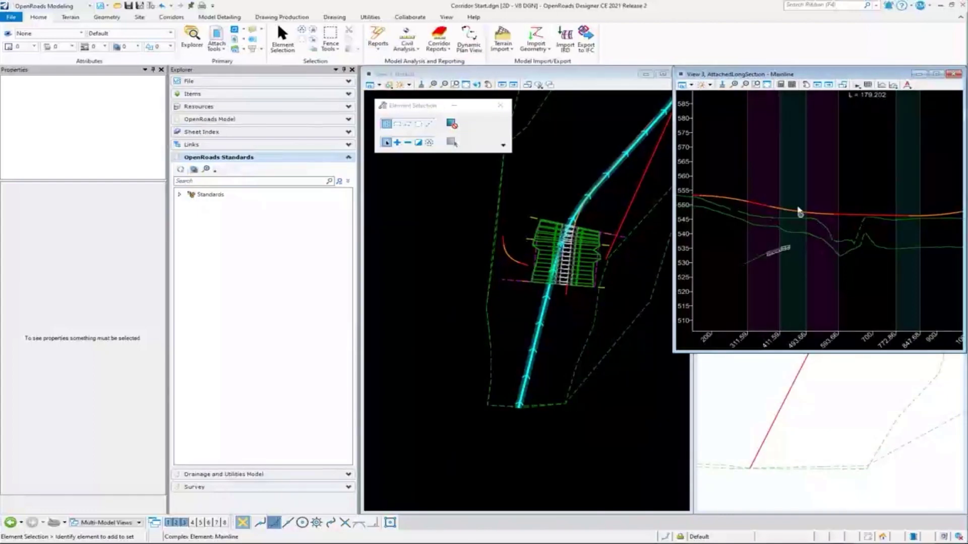
click(733, 84)
Open a dynamic cross section of the Ramp B corridor at station 23.50 in View 3
click(171, 18)
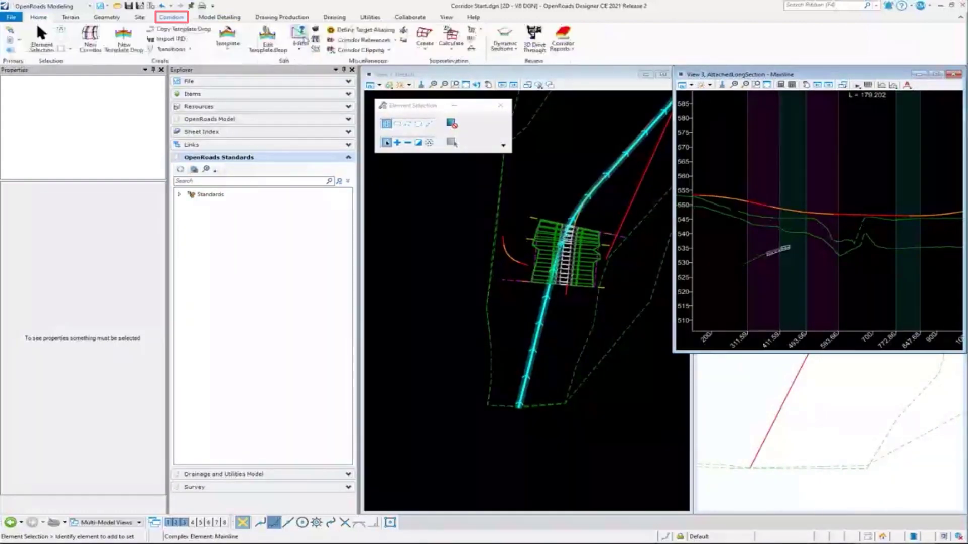
click(497, 42)
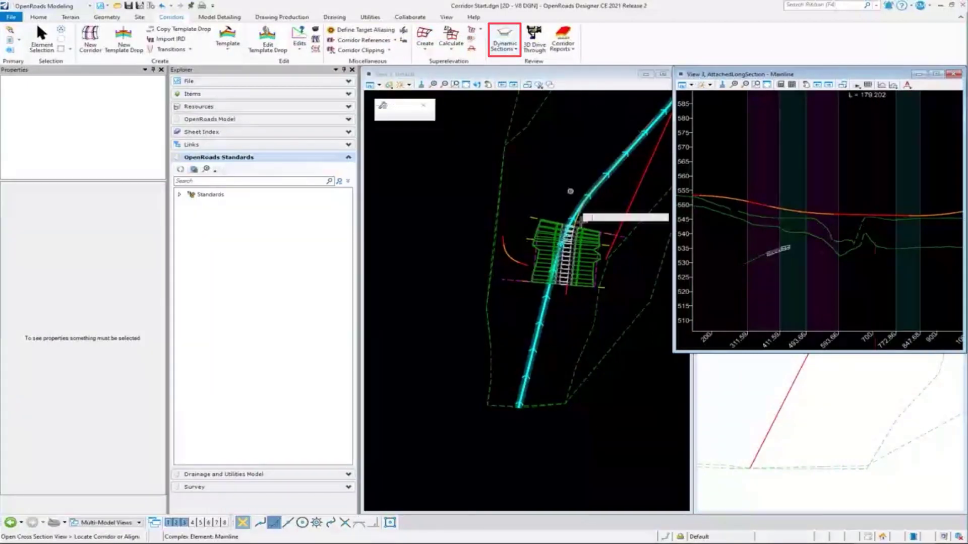
click(605, 286)
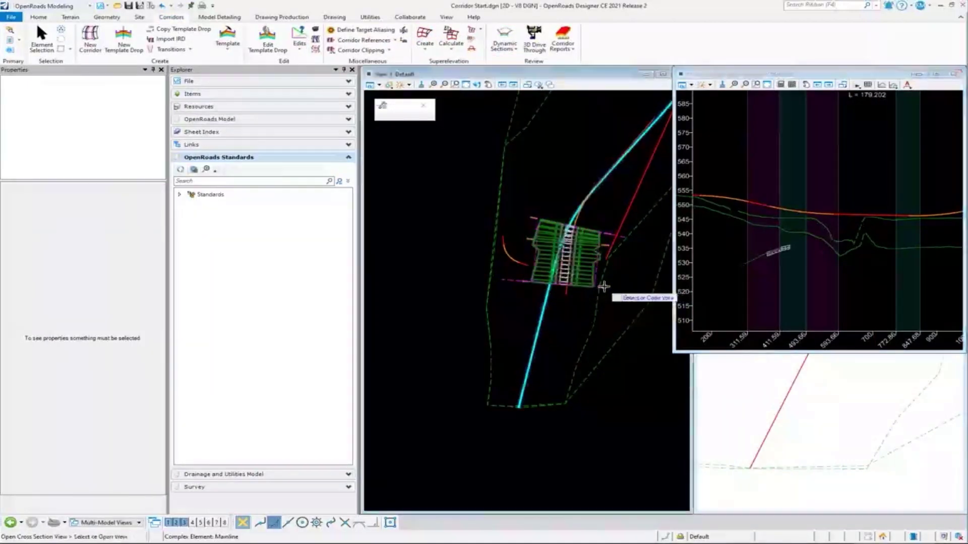
click(779, 279)
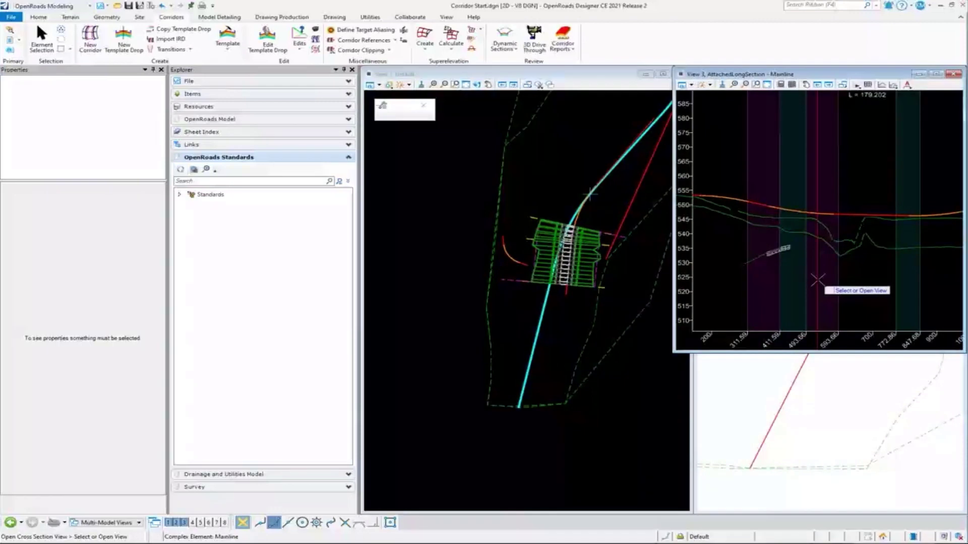